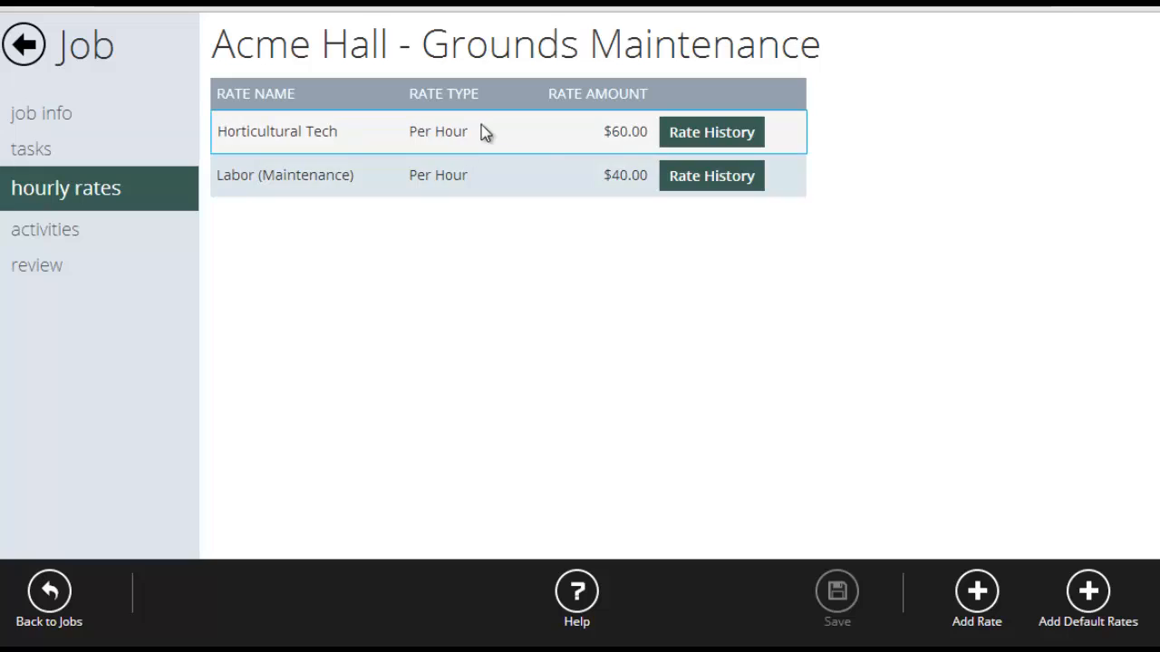
click(462, 175)
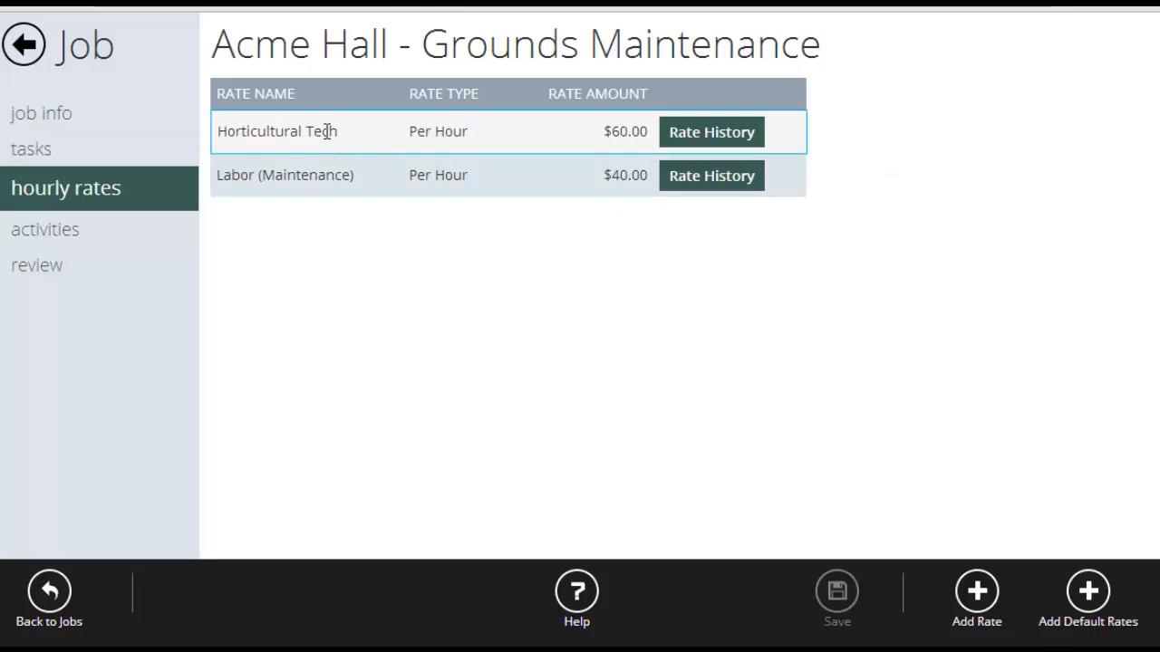
click(423, 180)
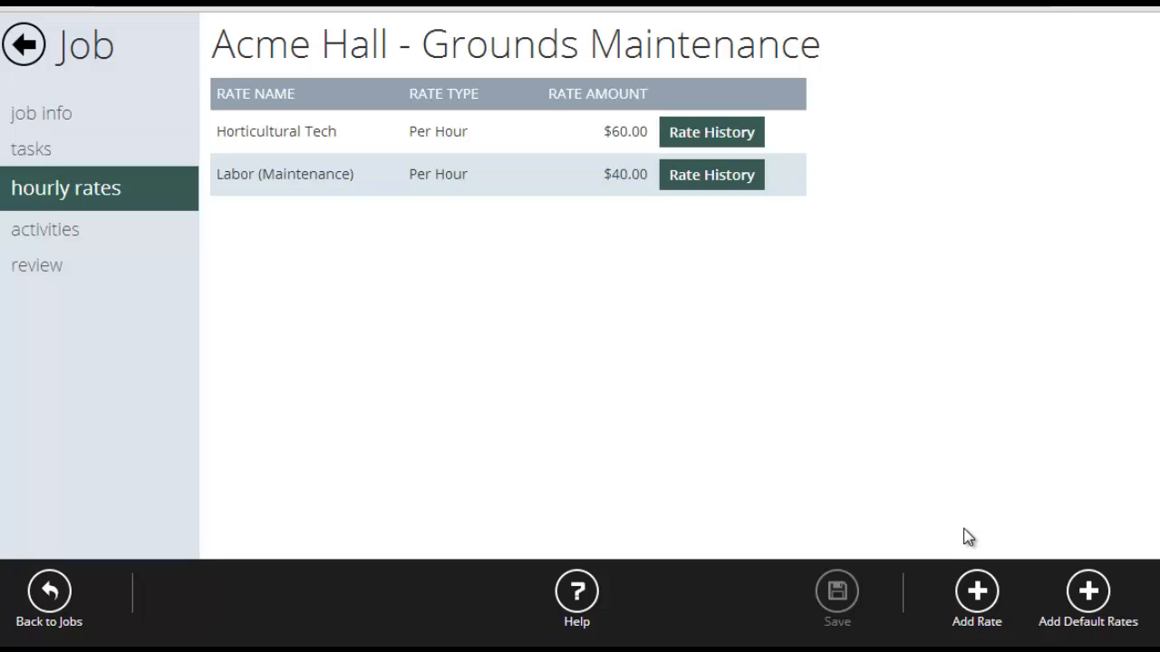
- Add a jobsite rate named Skid Steer Operator with type Per Hour and a rate of $85
click(976, 592)
click(562, 153)
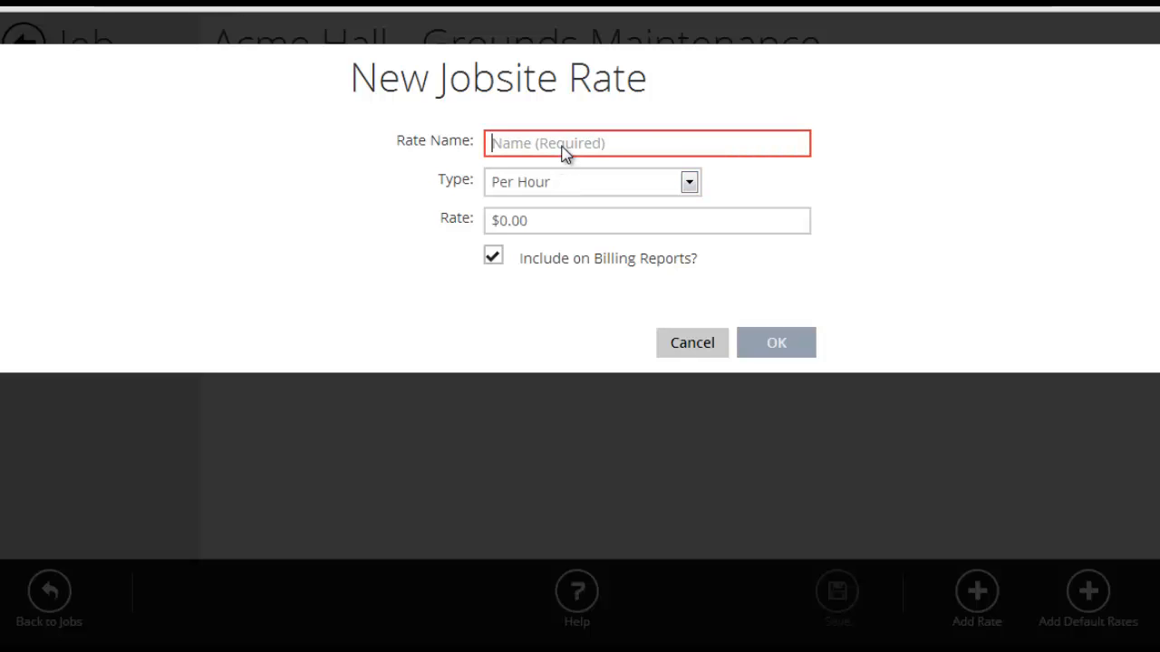
text(Skid Steer Operator)
click(560, 183)
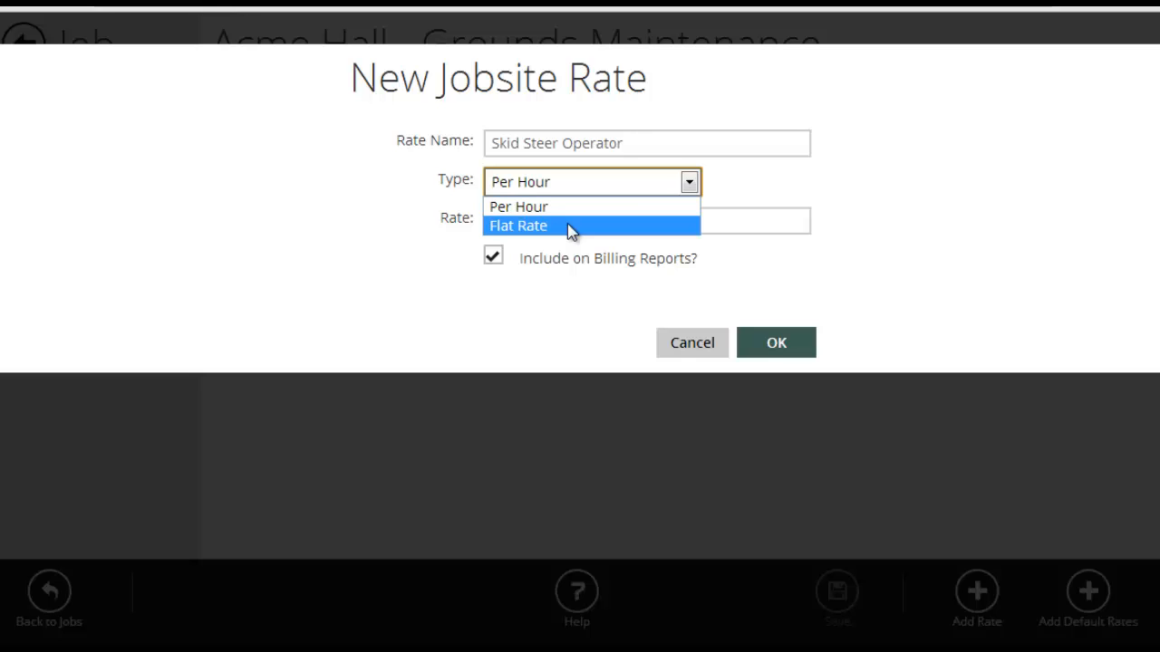
click(550, 210)
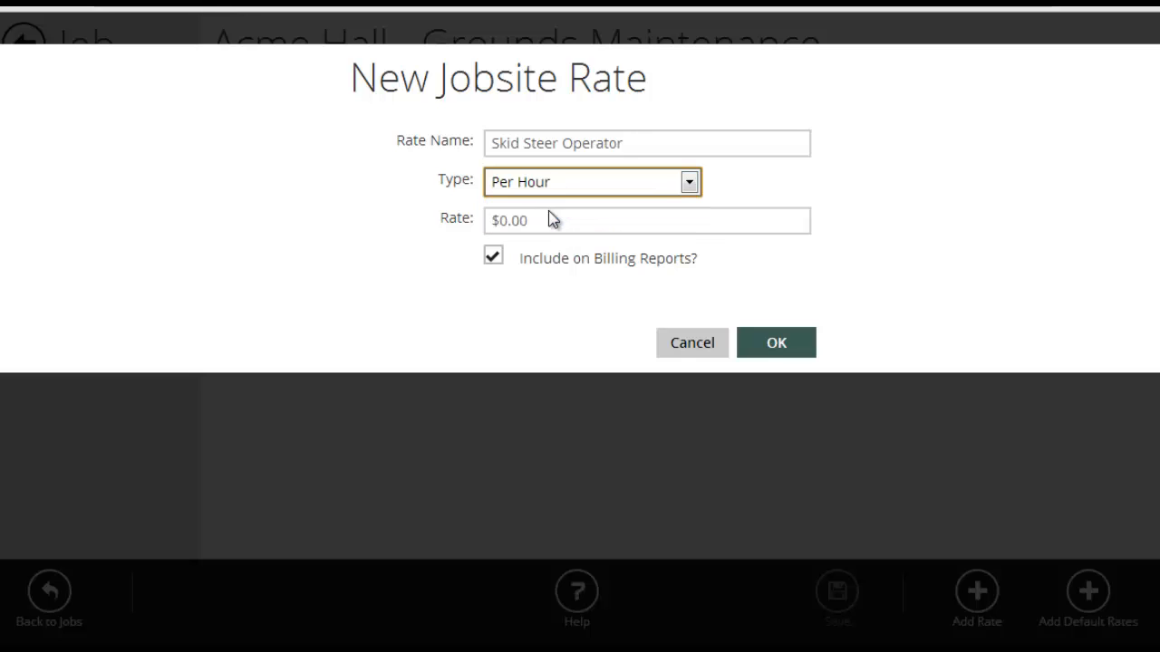
click(559, 220)
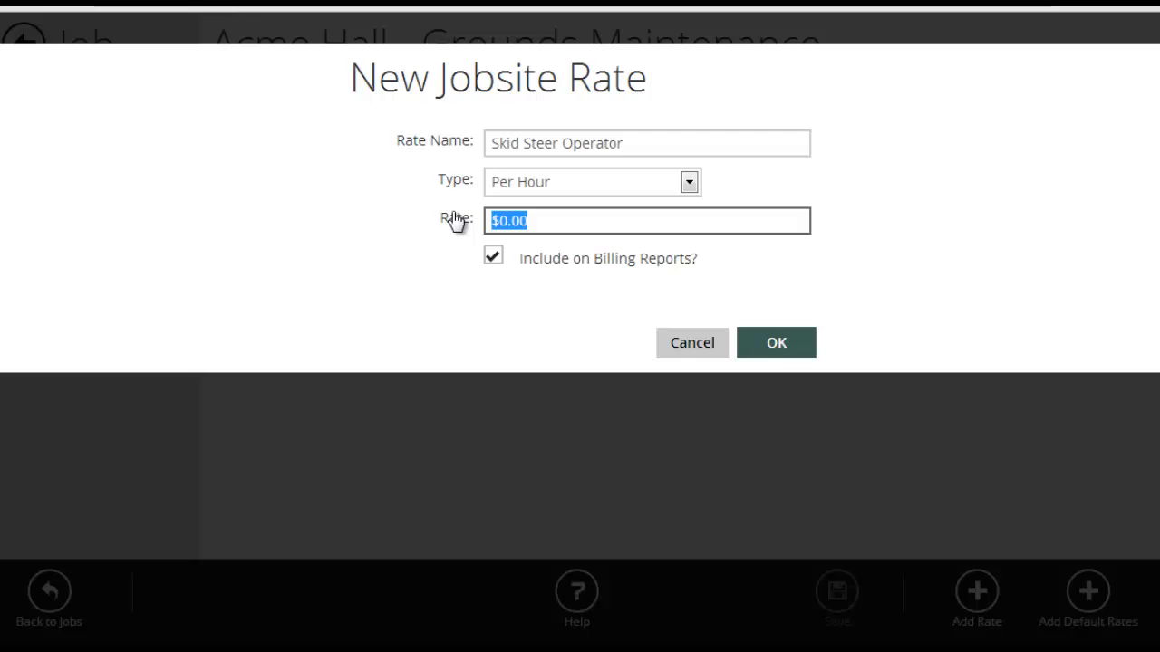
text(85)
click(774, 348)
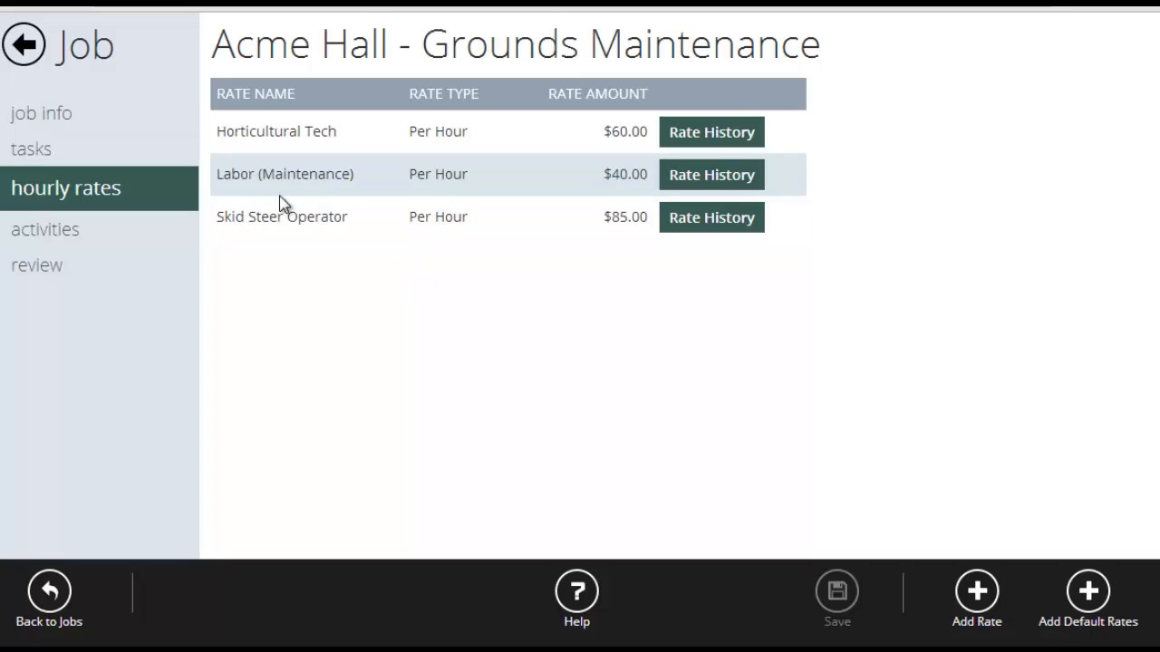
- Check the hourly billing setting of the job's Extras + Enhancements task and leave the task unchanged
click(30, 155)
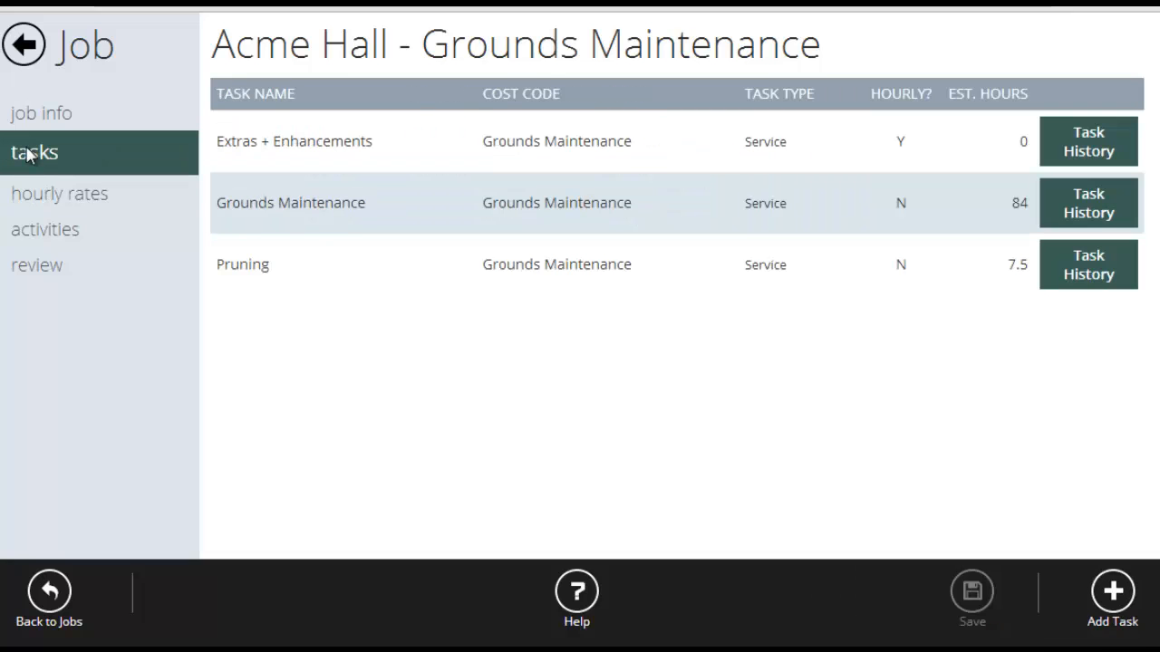
click(299, 147)
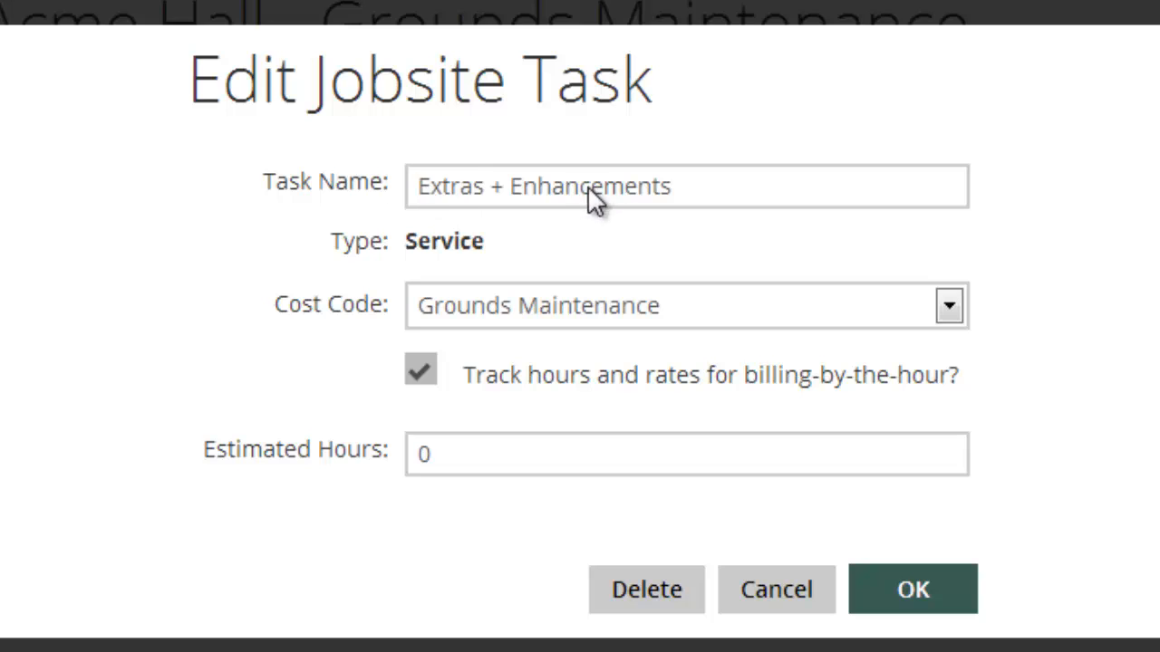
click(768, 569)
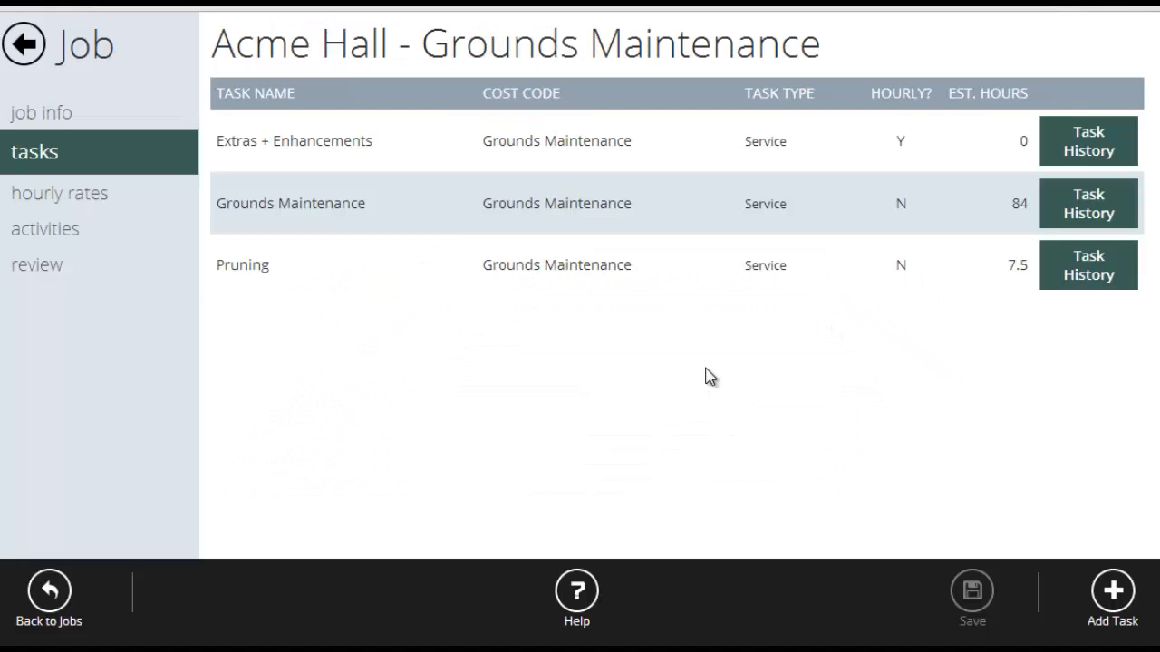
- Add the default Excavator (Mini) Operator rate to the job's hourly rates
click(75, 196)
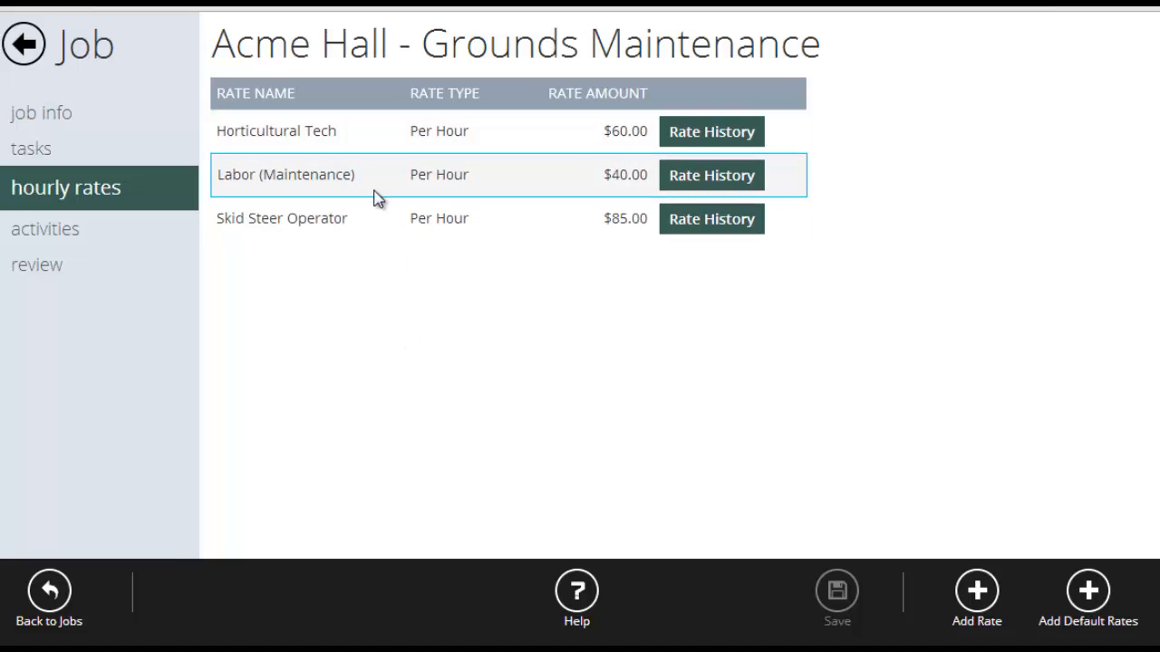
click(545, 173)
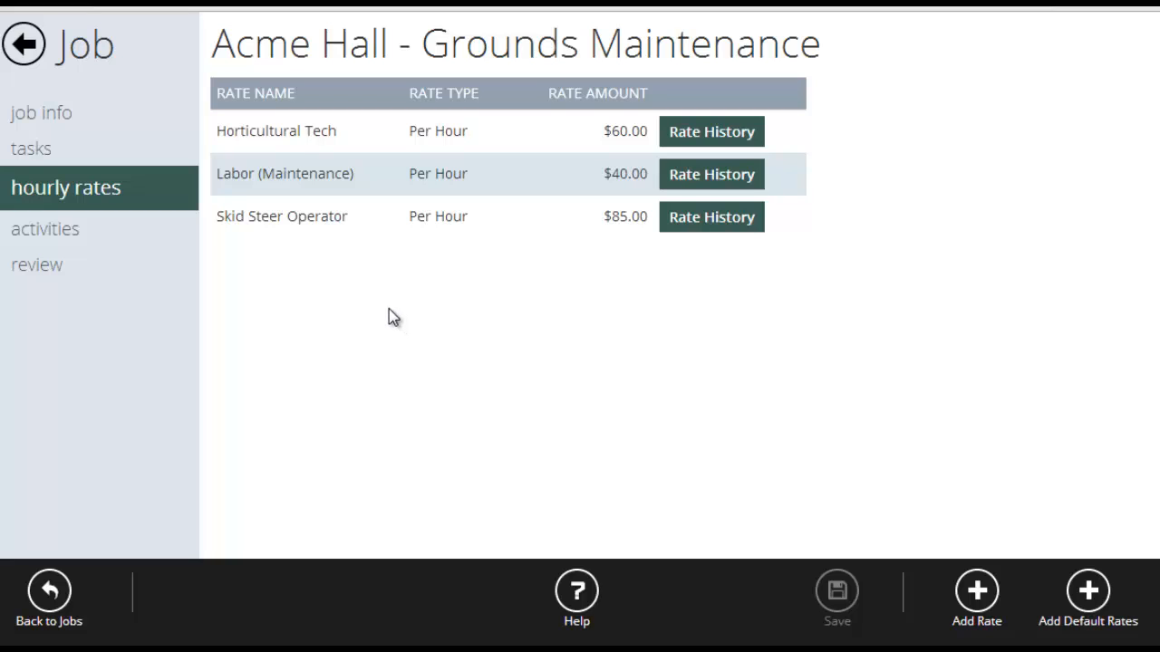
click(712, 132)
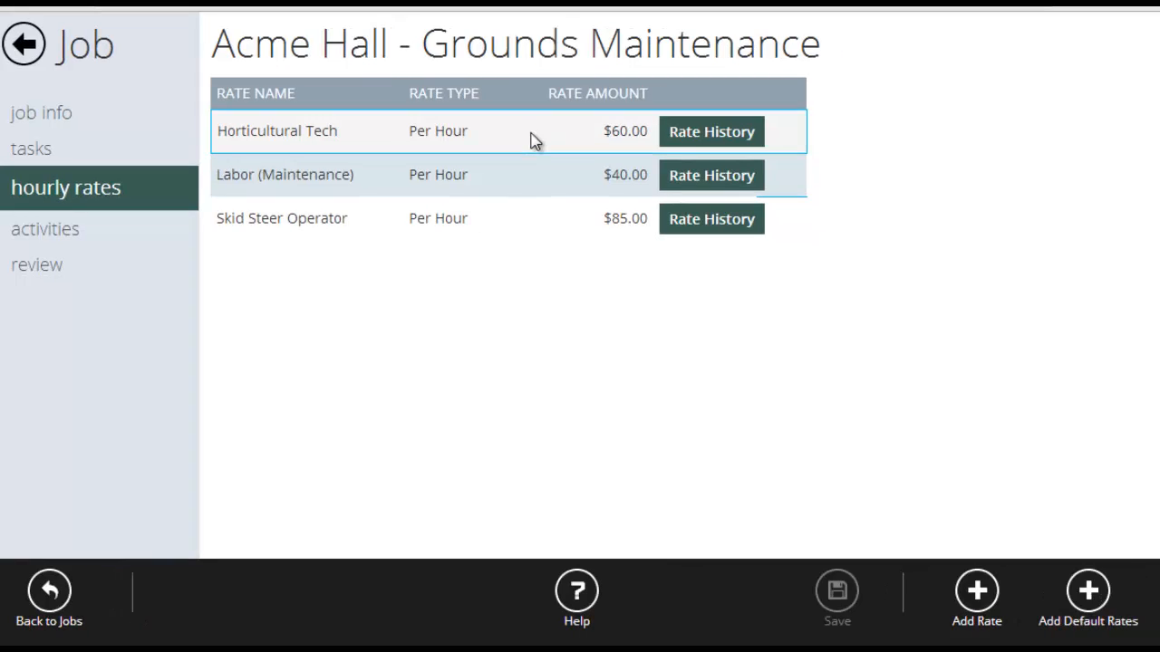
click(1089, 607)
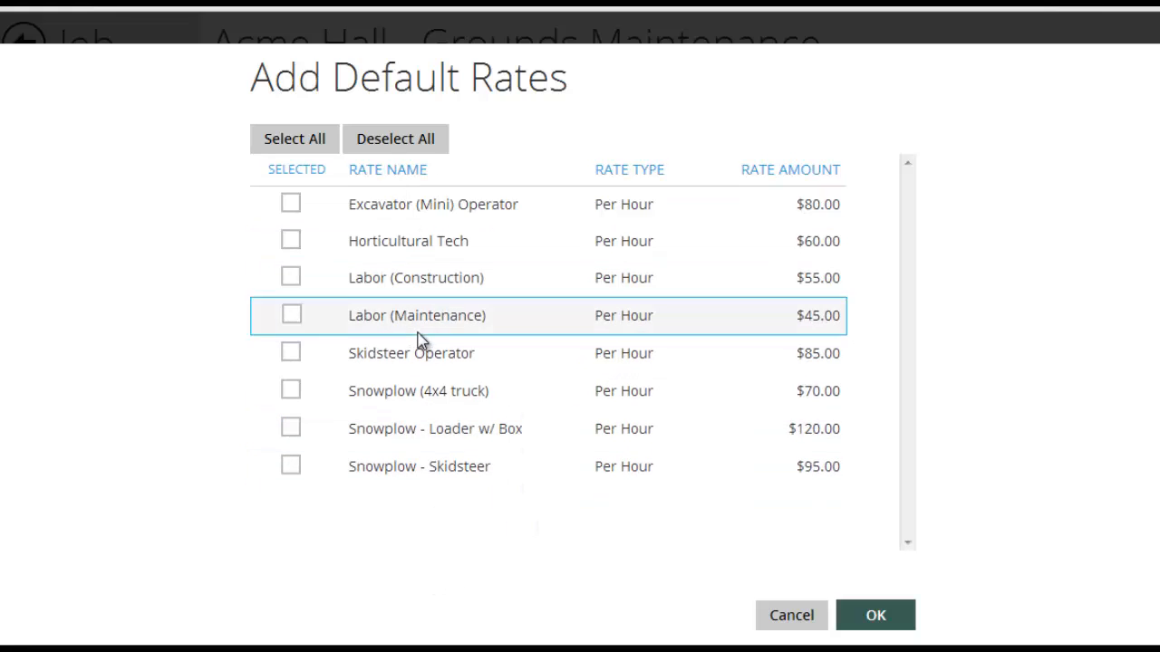
click(291, 206)
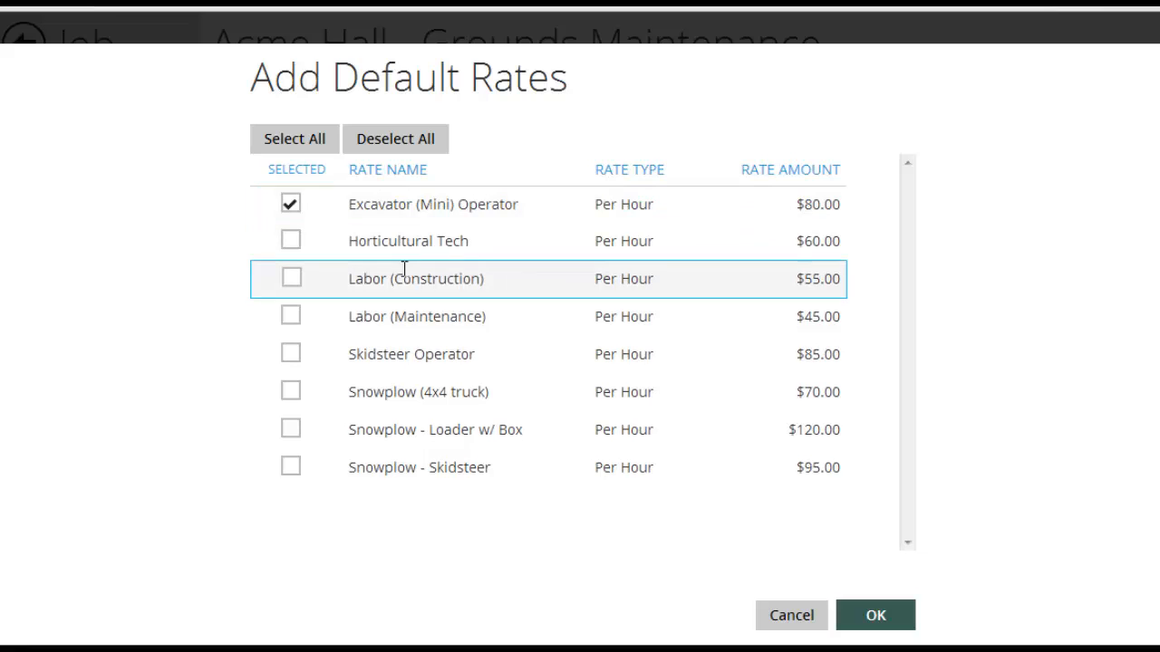
click(908, 620)
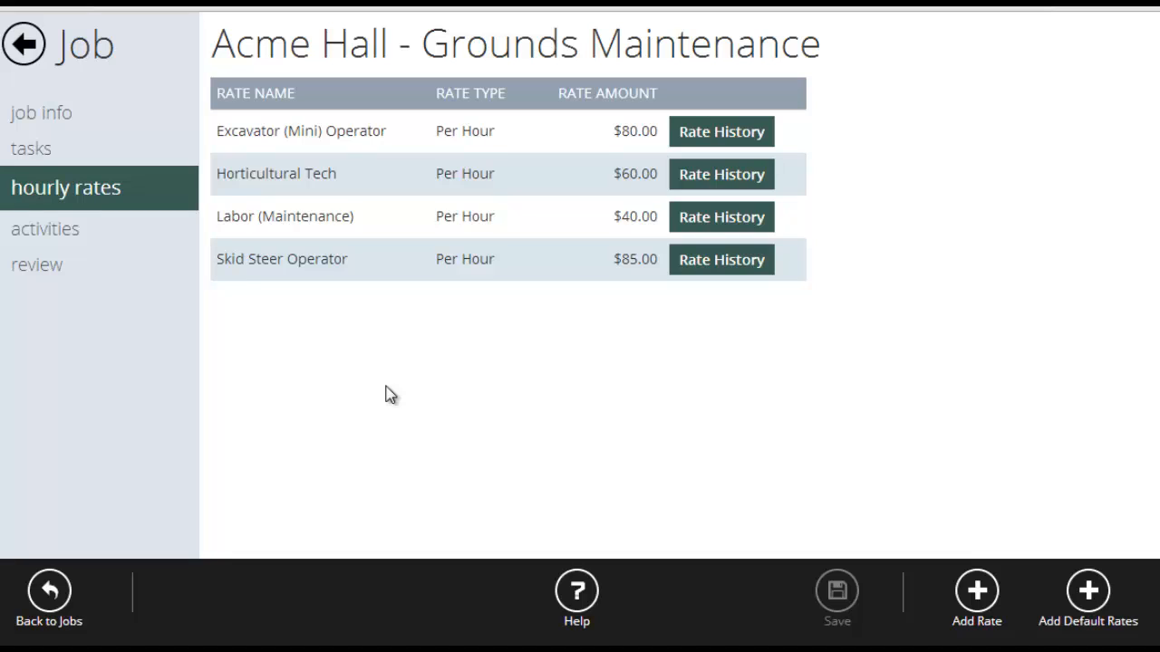
- Review the Extras + Enhancements task's details in the job's task list without making changes
click(45, 150)
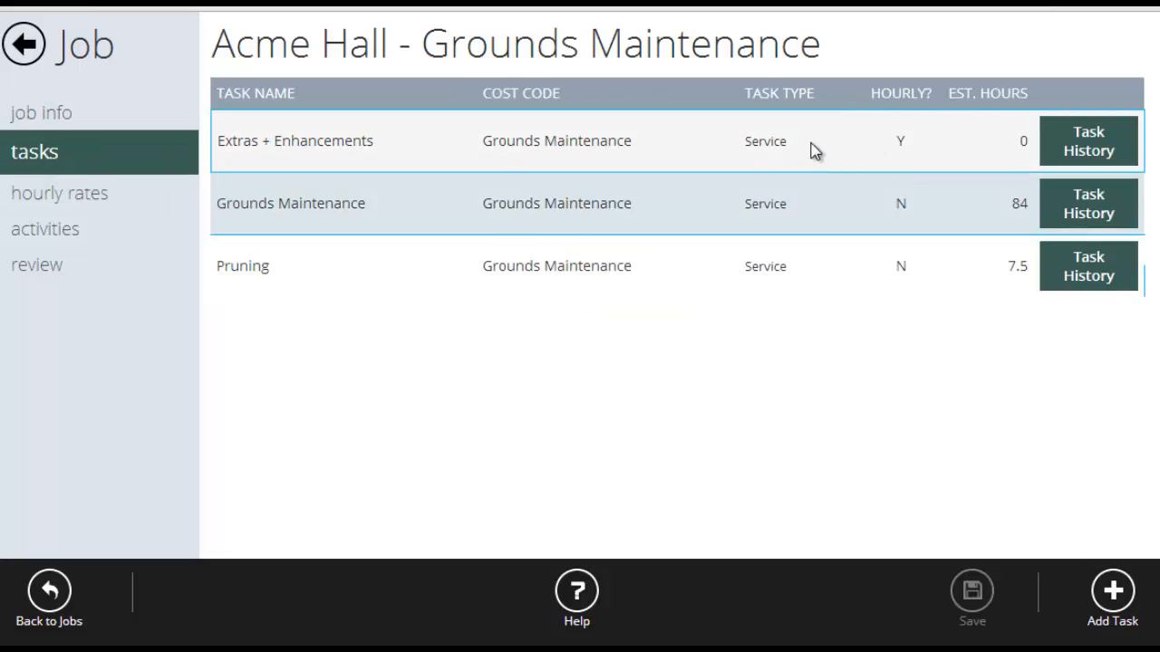
click(813, 150)
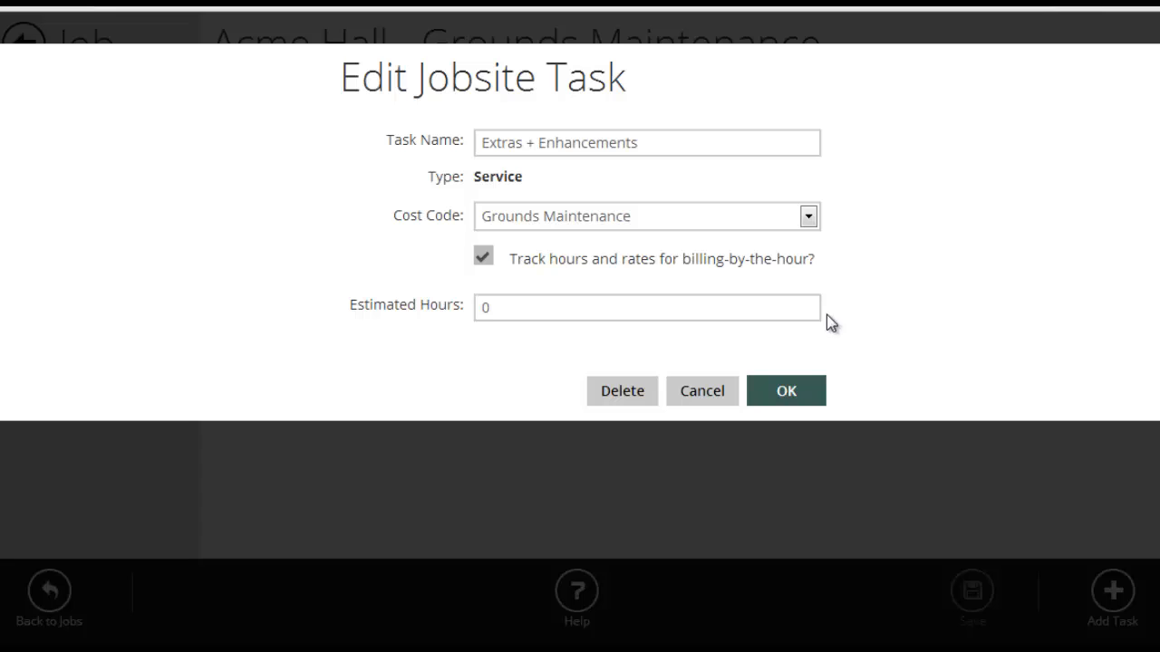
click(702, 393)
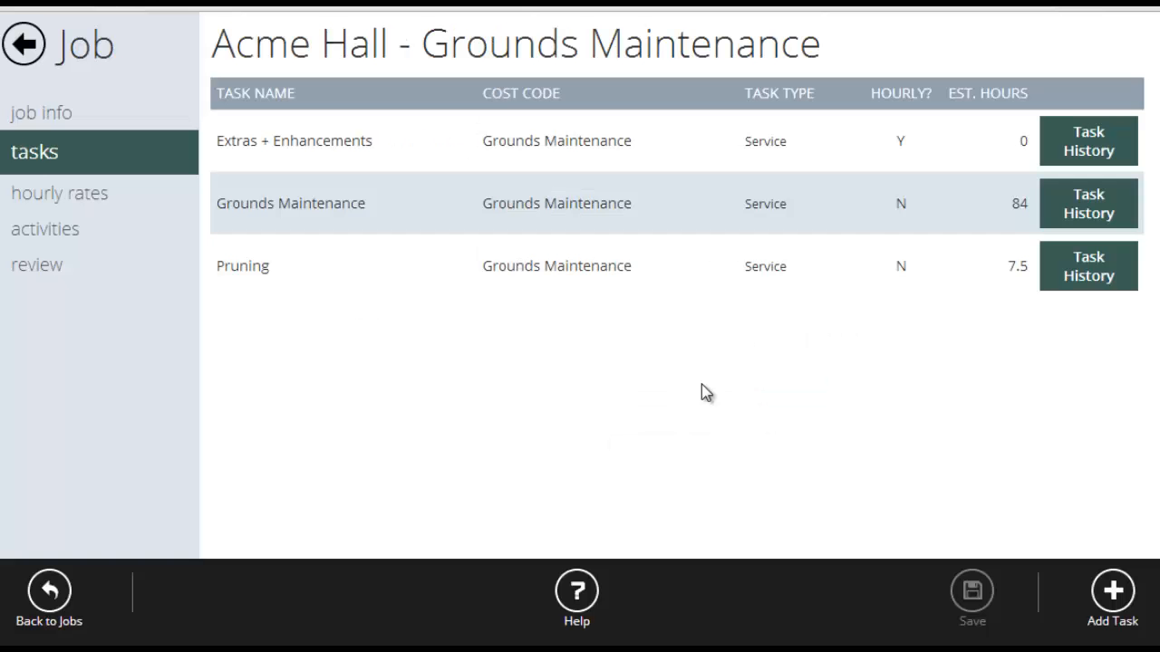
- Update the historical rate of Excavator (Mini) Operator to $70 for all dates in the job's hourly rates
click(125, 208)
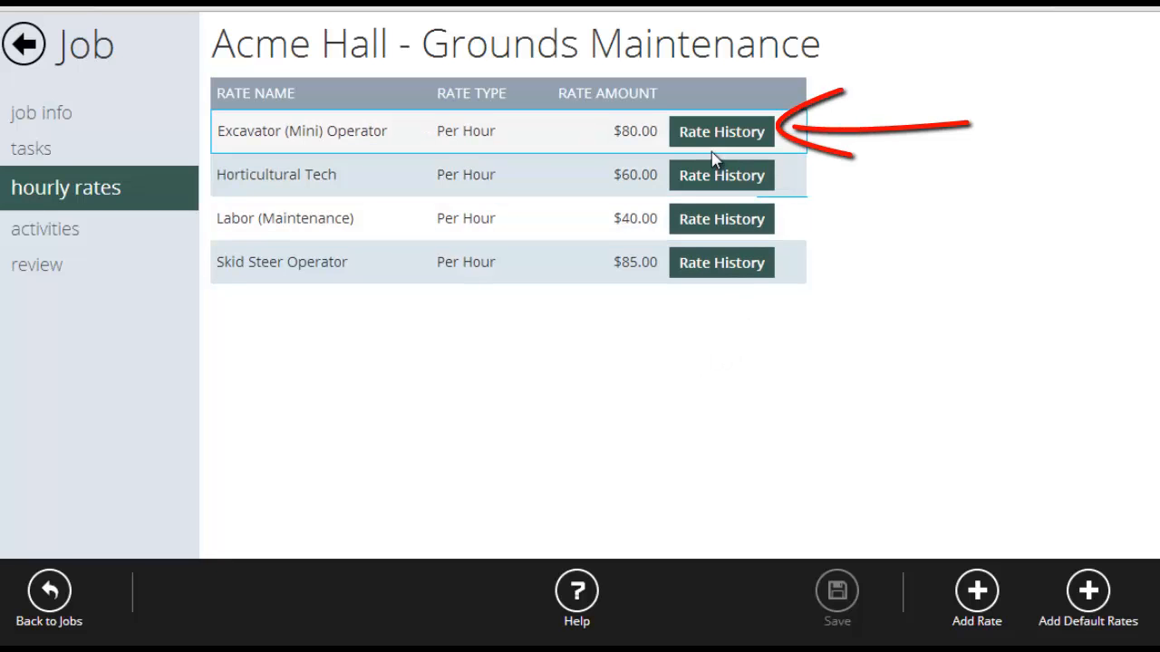
click(716, 141)
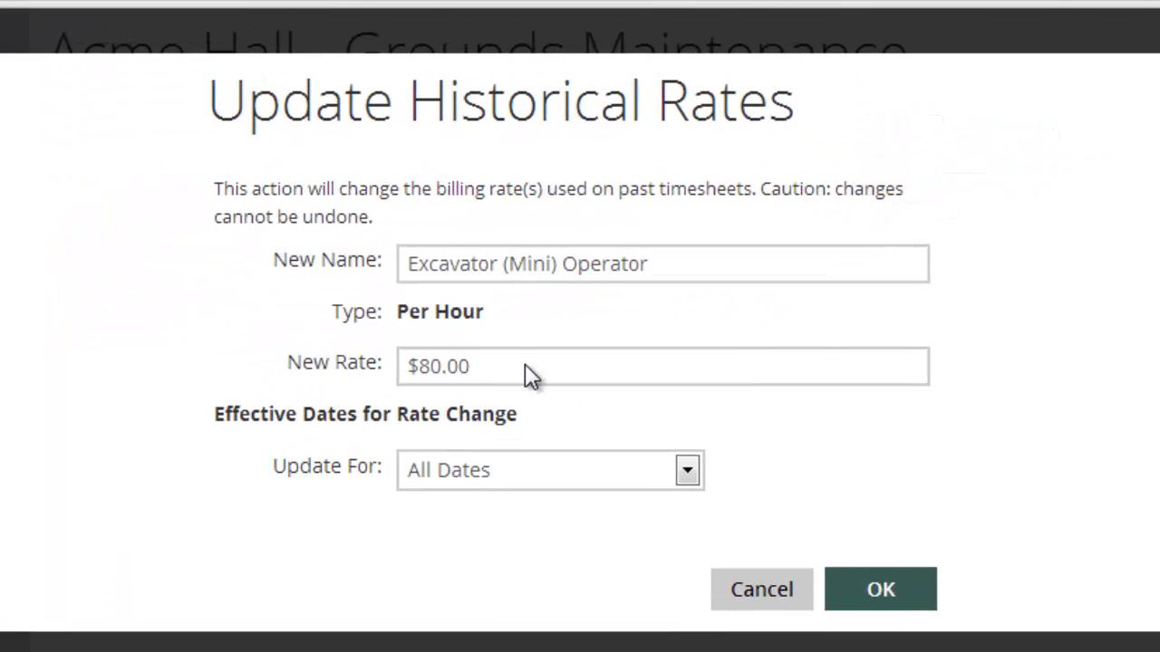
drag(524, 364, 367, 356)
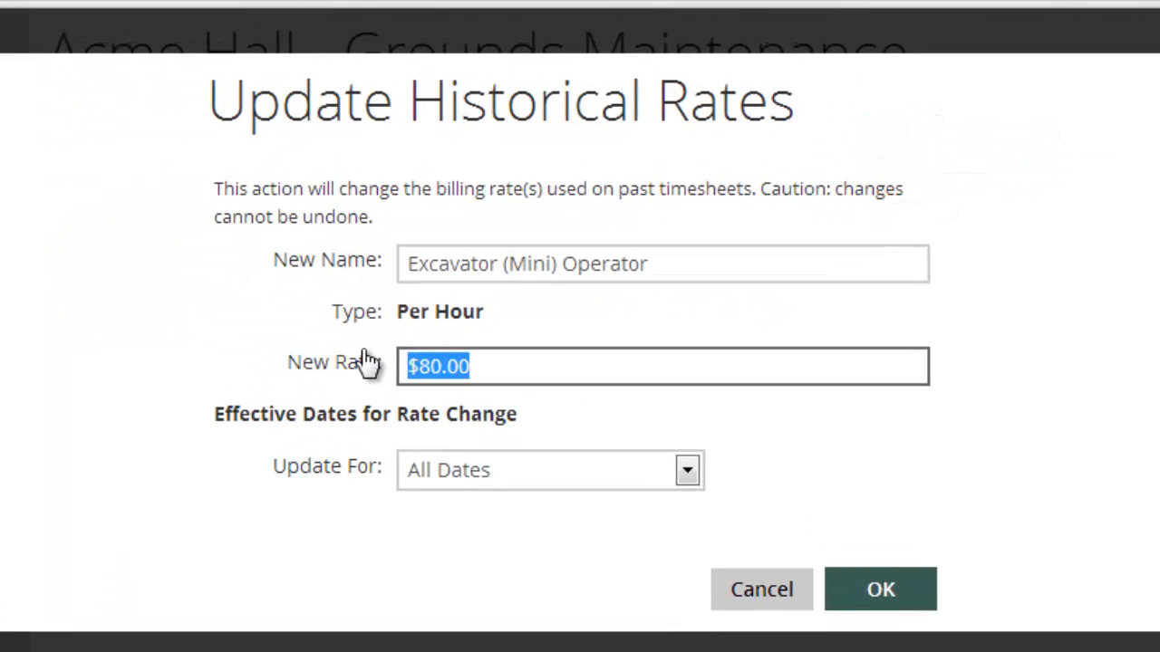
text(70)
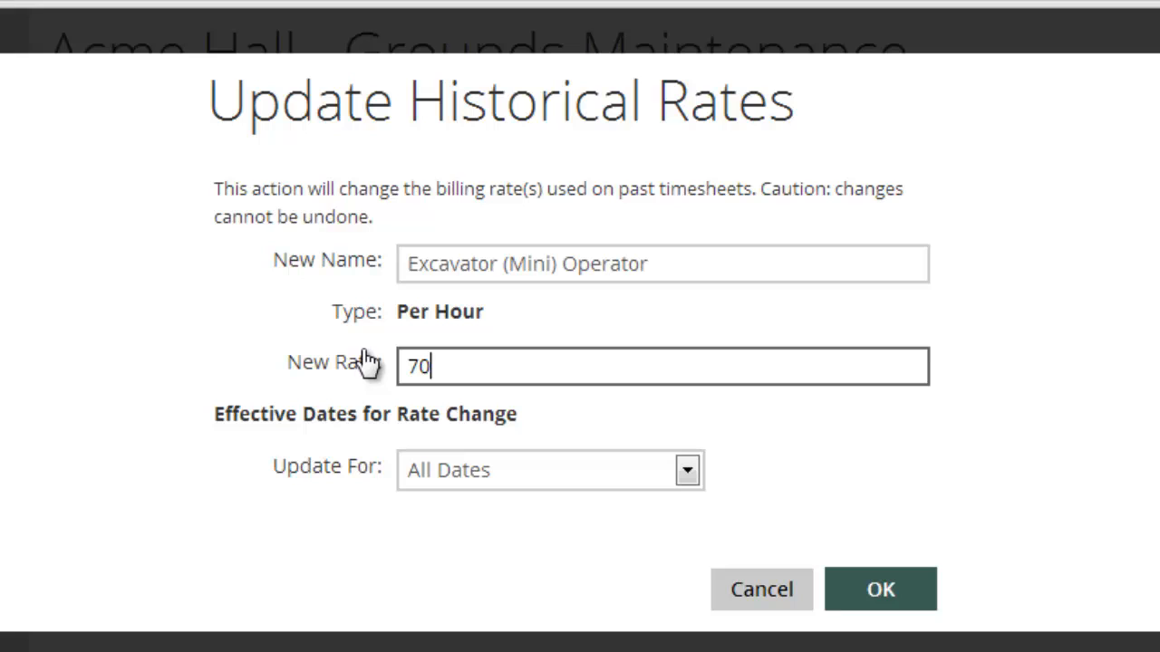
click(521, 480)
click(884, 424)
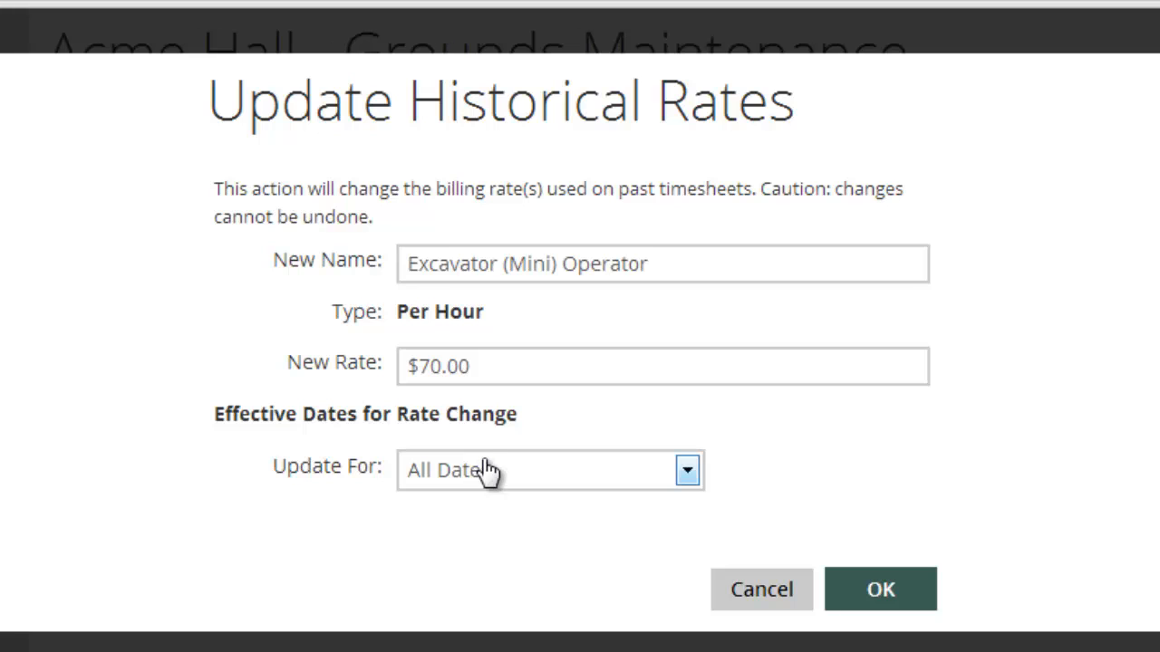
click(933, 584)
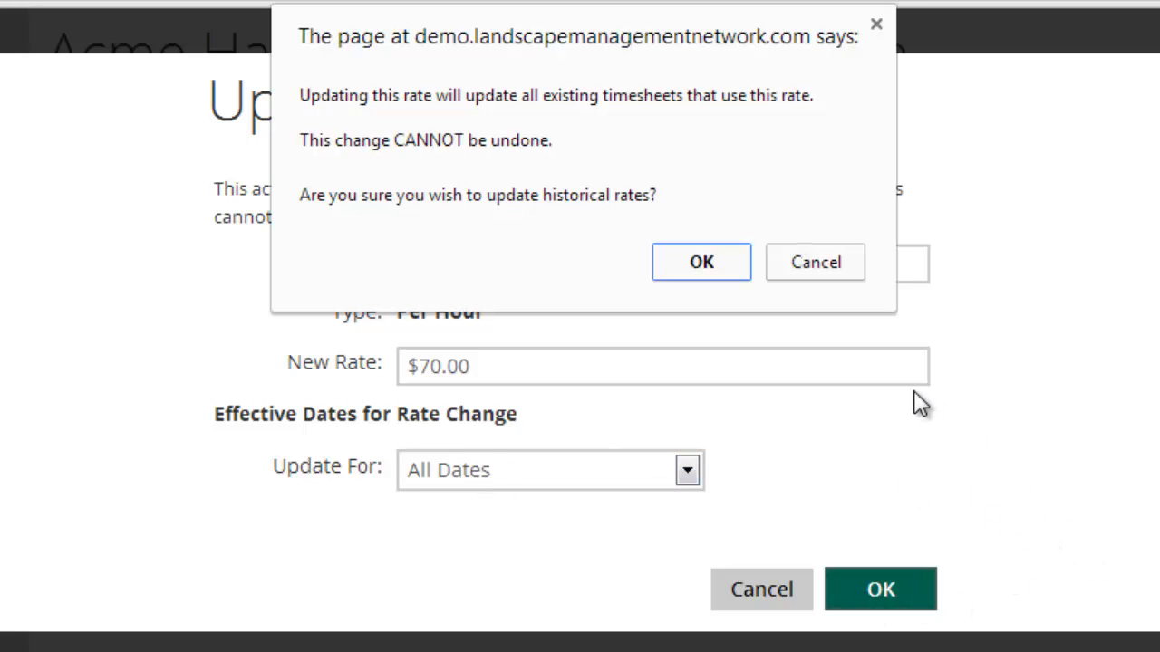
click(704, 262)
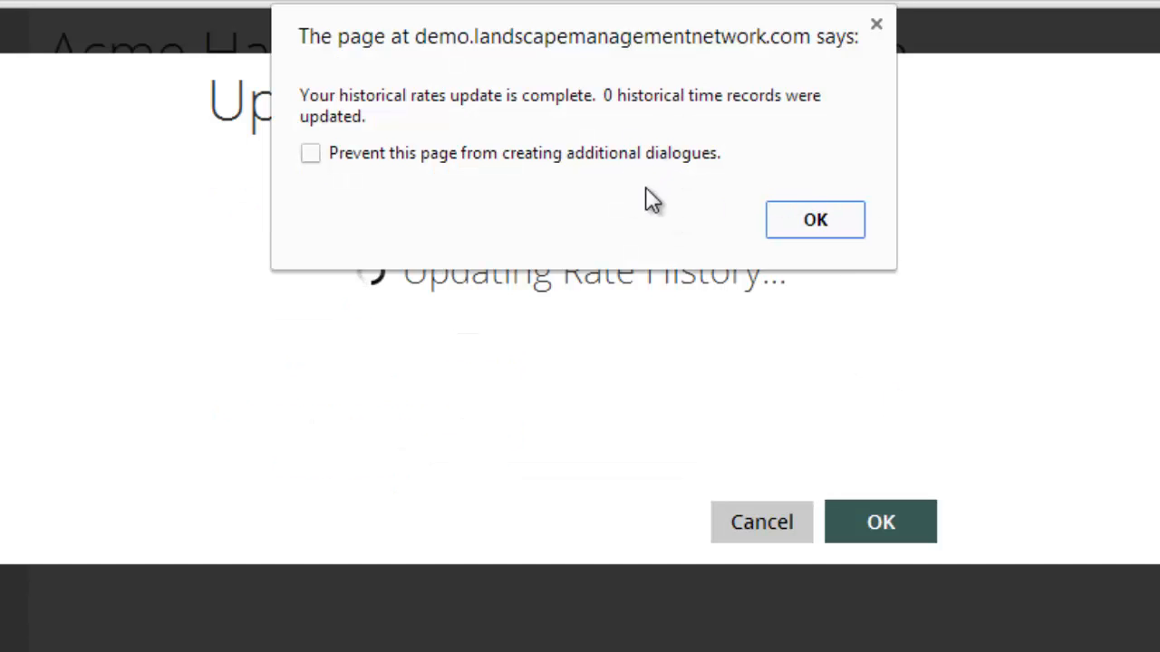
click(827, 231)
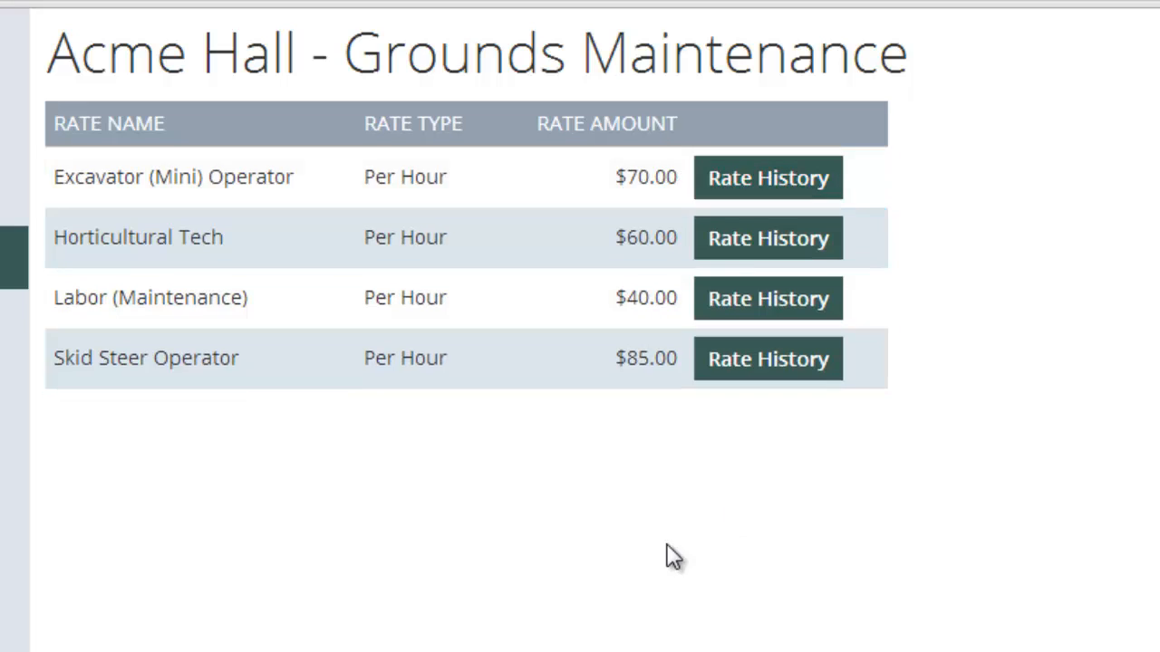